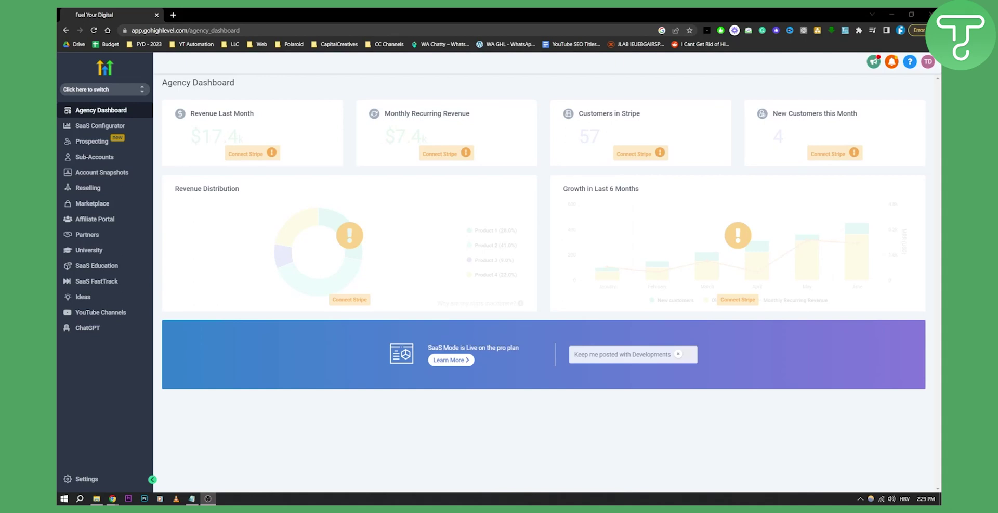
Open the agency-level Phone Integration settings
key(alt+Tab)
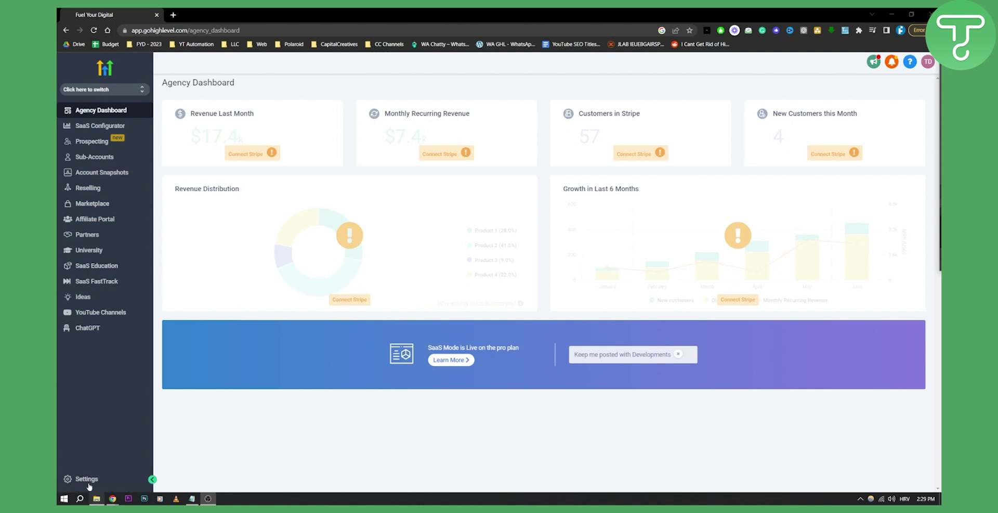
click(85, 476)
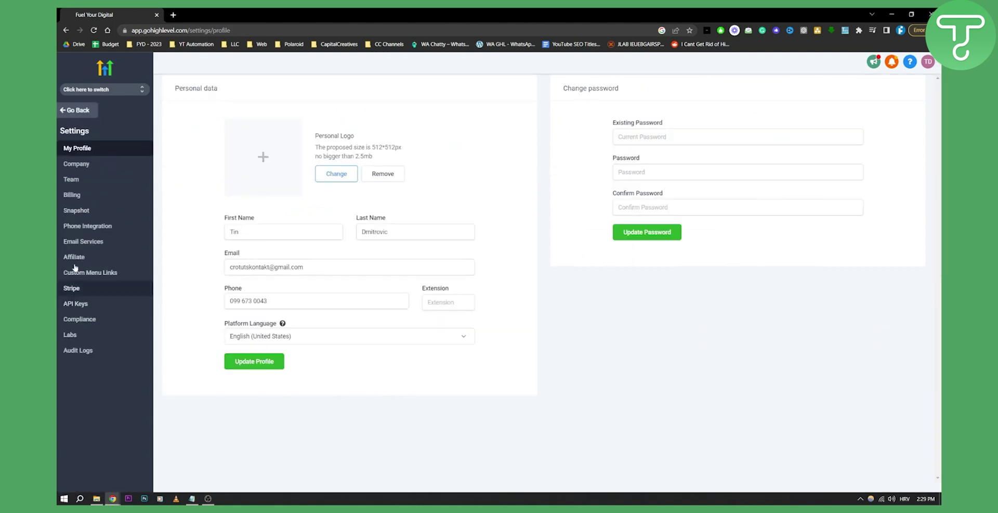
click(71, 226)
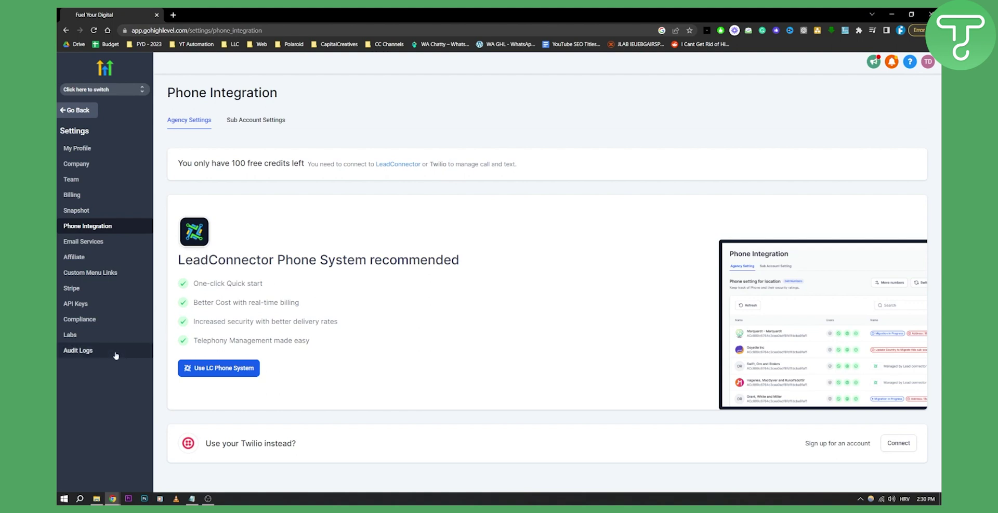
click(213, 370)
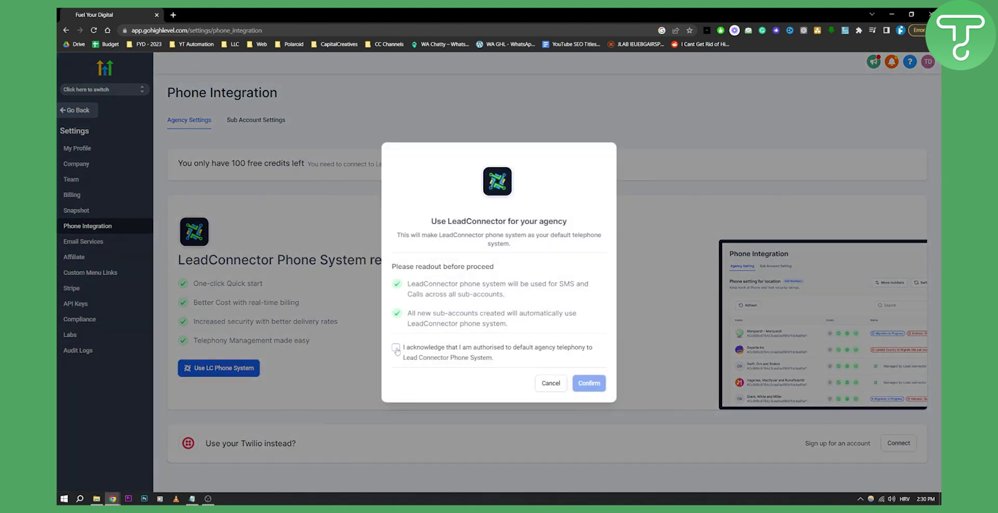
click(395, 347)
click(588, 381)
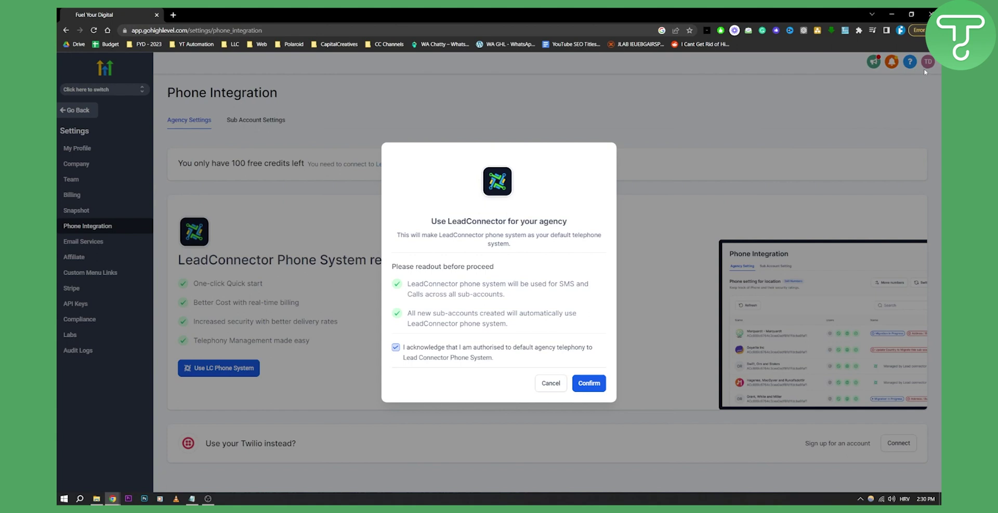
click(550, 383)
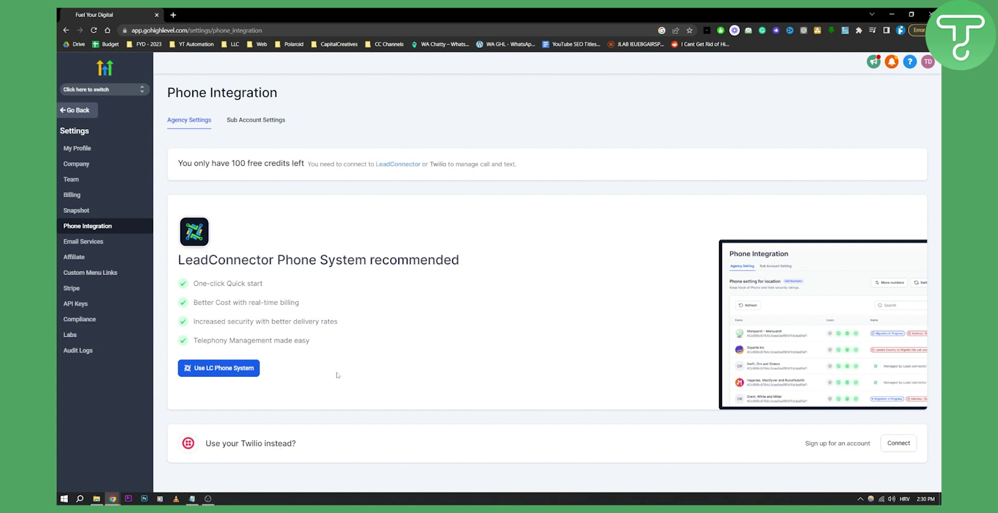
Search the web for twilio in a new browser tab, open the Twilio website, and return to the agency's phone integration page
click(173, 16)
text(twilio)
key(Return)
click(210, 161)
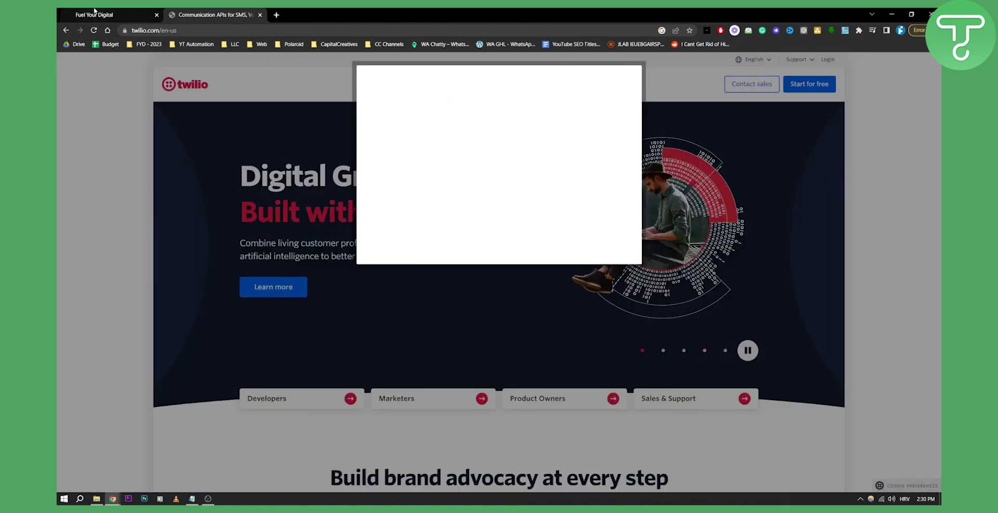
click(106, 14)
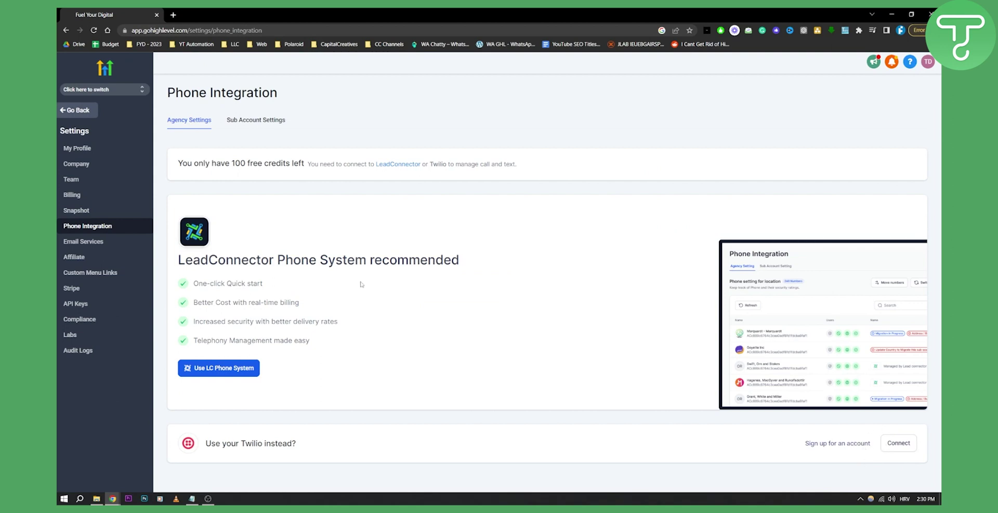
Examine the phone settings for the sub-accounts and return to the agency phone settings
click(254, 121)
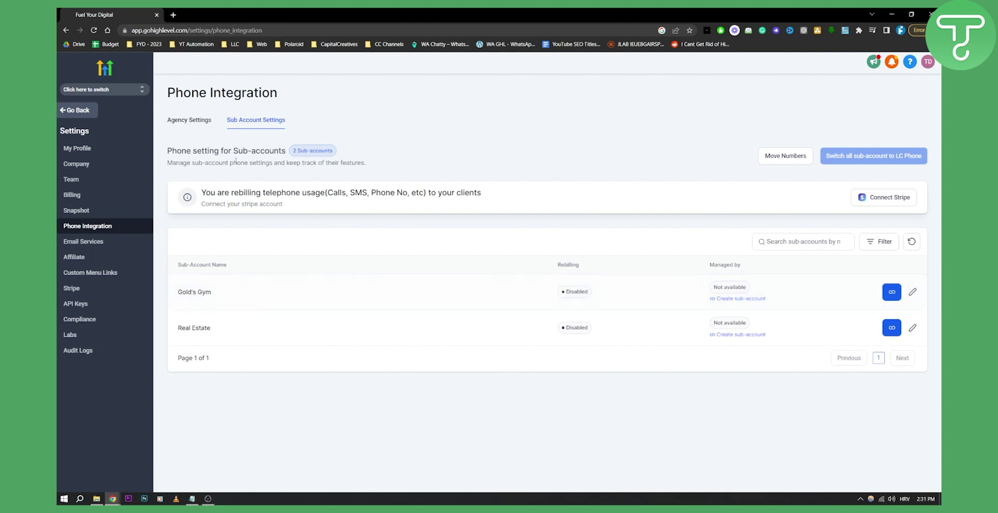
click(190, 120)
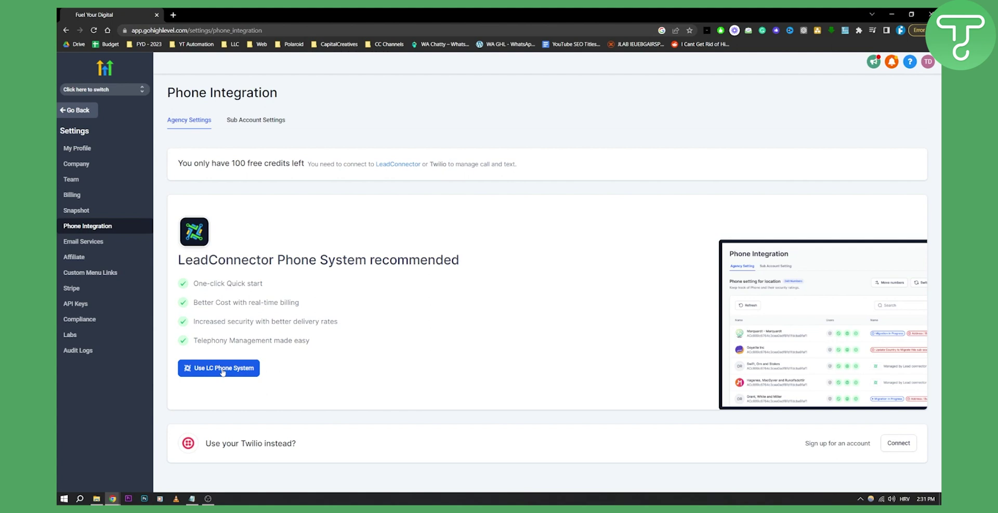
Switch to the Gold's Gym sub-account and open its Phone Numbers settings
click(105, 91)
click(207, 211)
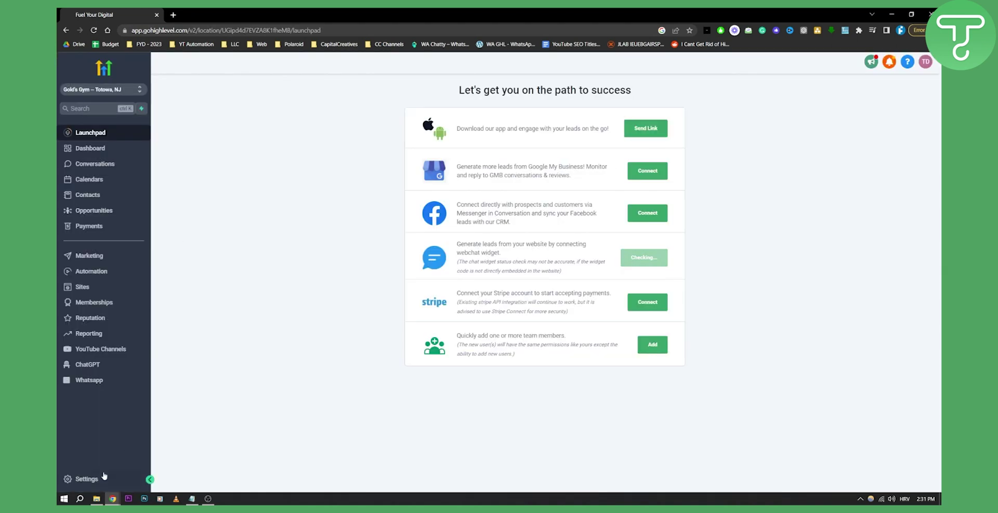
click(104, 477)
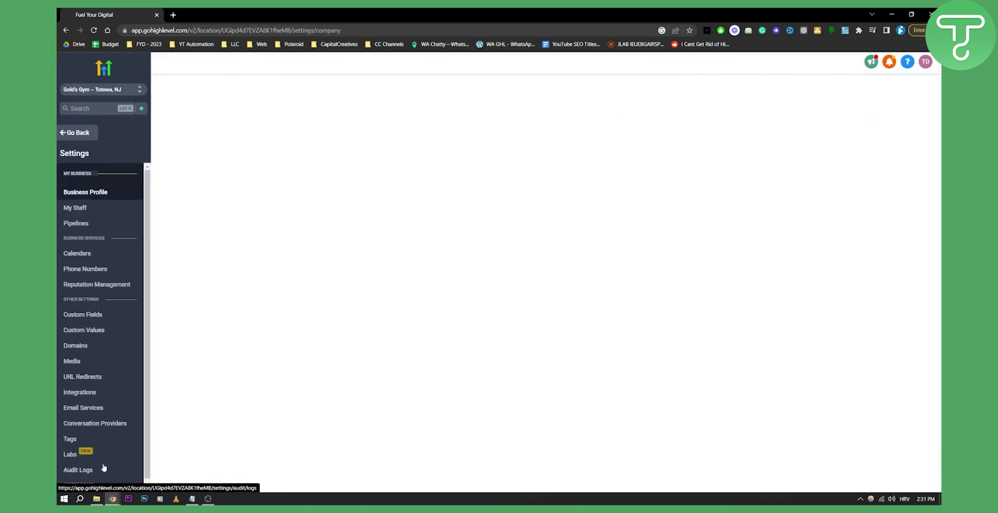
click(110, 263)
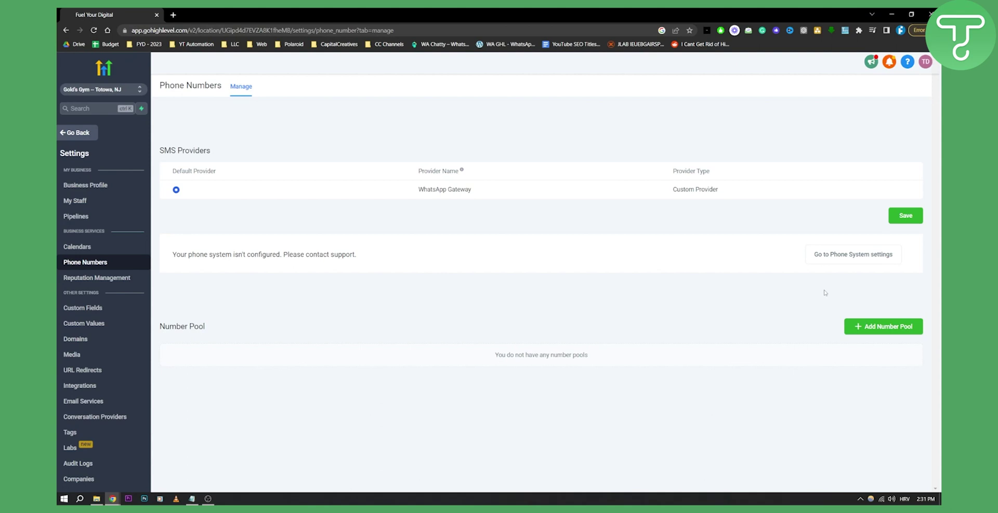
Leave the sub-account settings, switch back to the agency view, and open the agency's Email Services settings
click(64, 137)
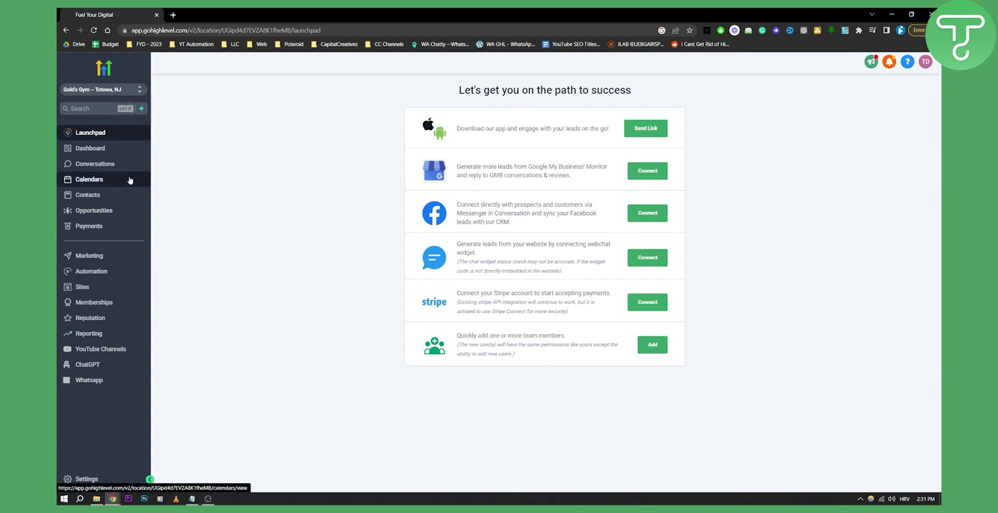
click(104, 89)
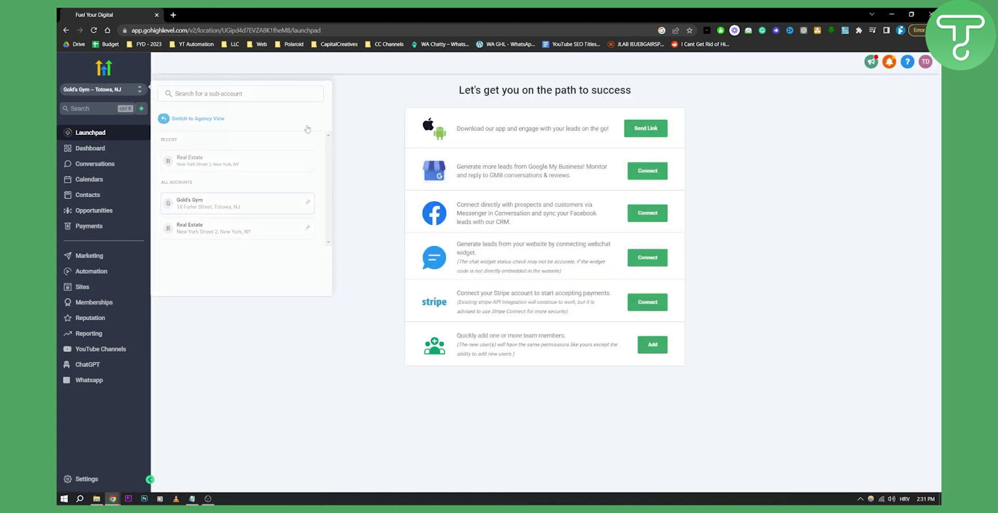
click(198, 118)
click(116, 296)
click(85, 478)
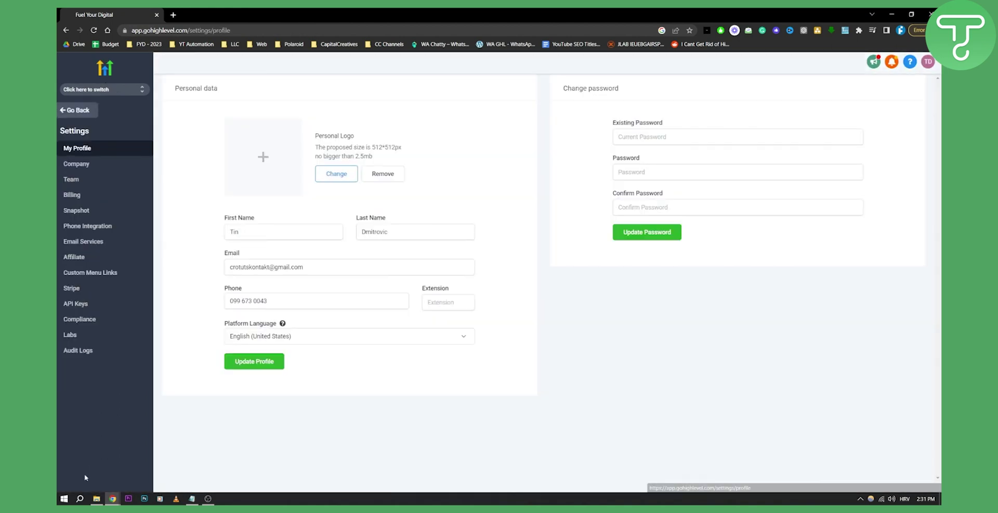
click(103, 244)
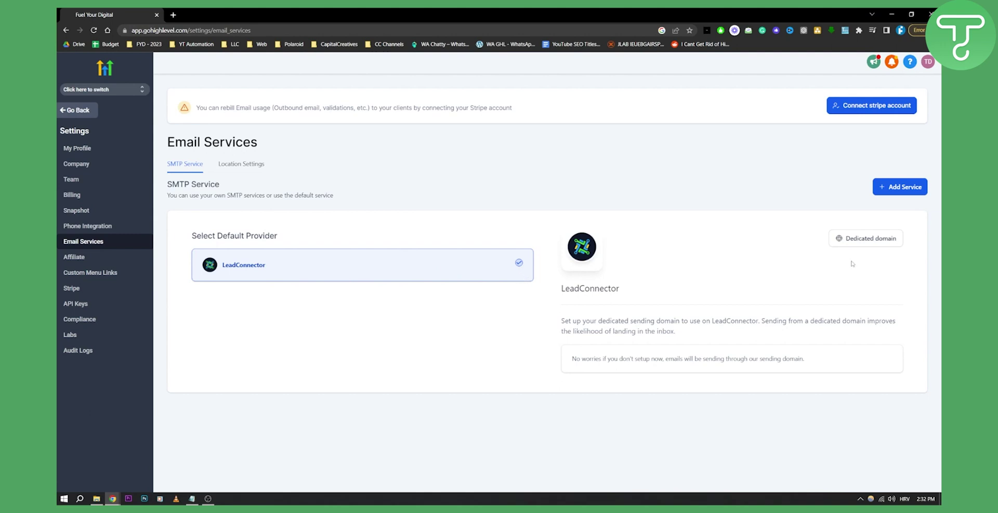
Add tinrovic.com as a dedicated sending domain for LeadConnector and submit it to get its DNS records
click(861, 239)
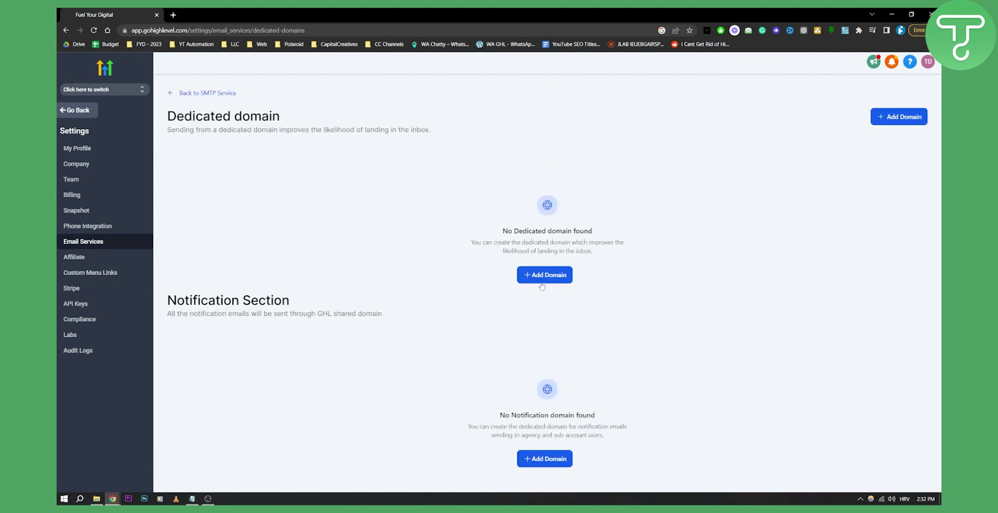
click(545, 277)
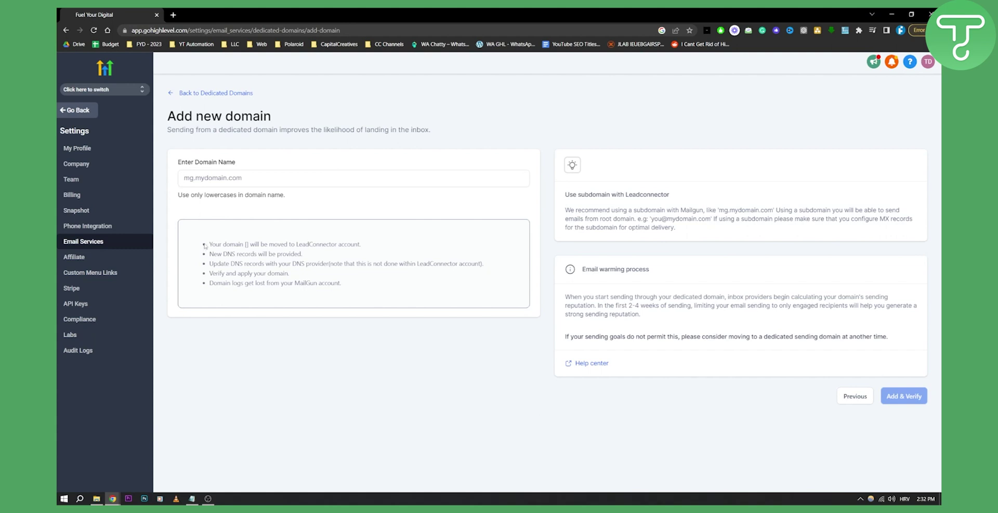
drag(209, 244, 363, 245)
click(234, 170)
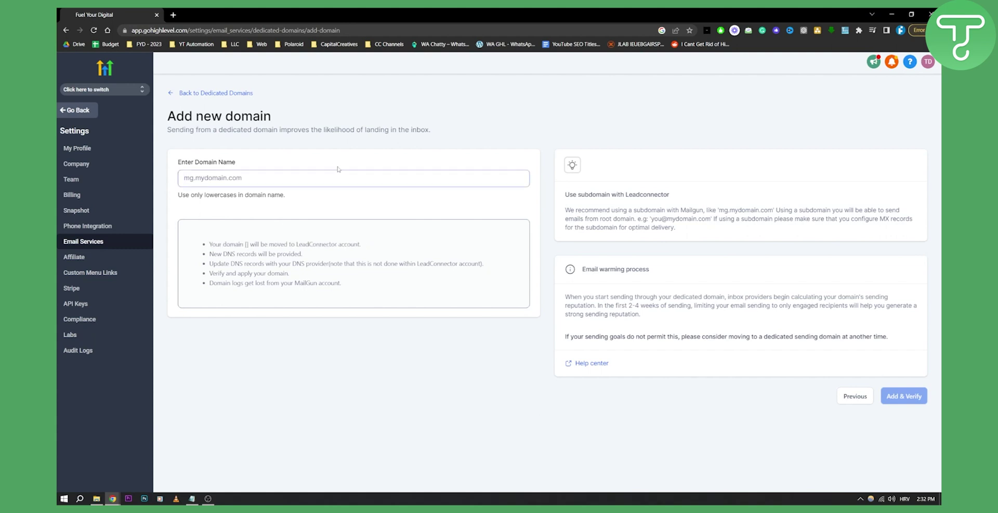
text(tinrovic.com)
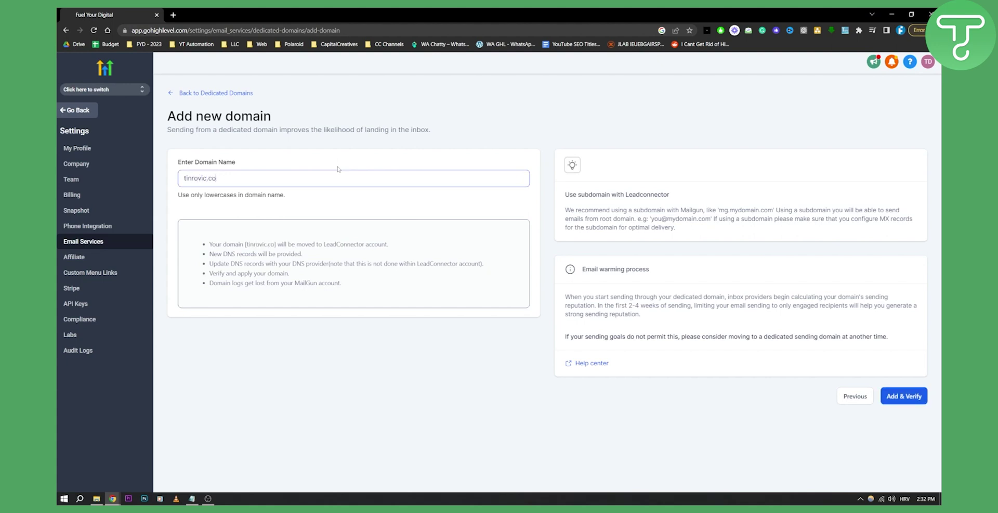
click(899, 395)
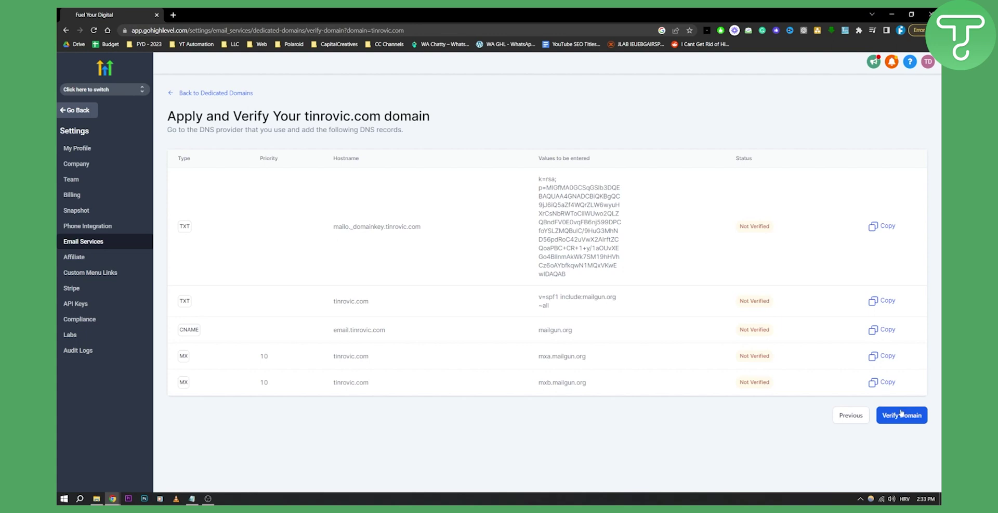
Return from the domain verification page to Email Services and open the email settings for locations
click(176, 92)
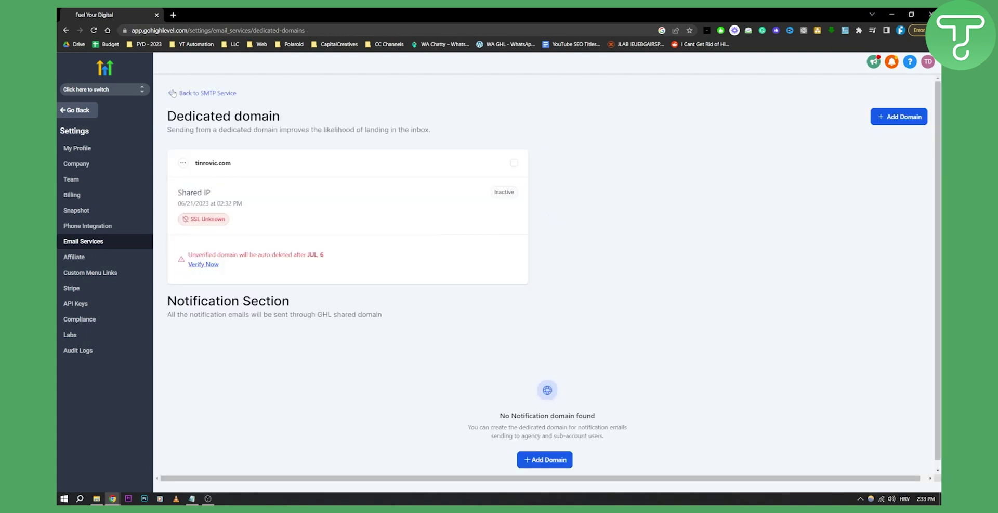
click(171, 93)
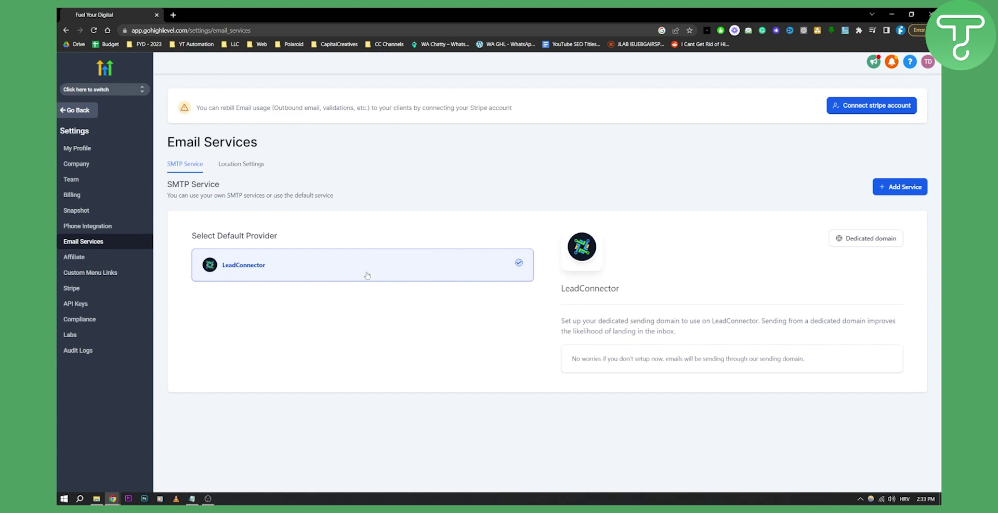
click(246, 167)
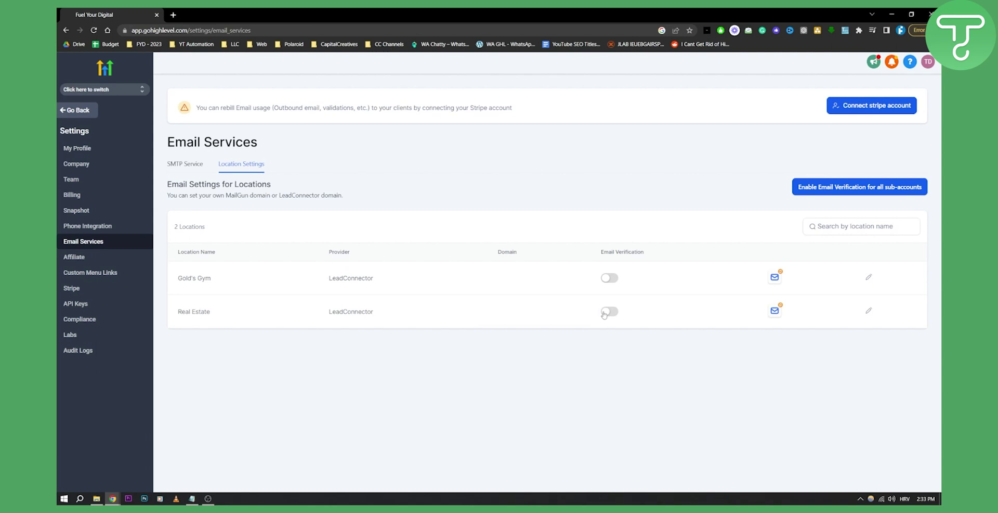
Switch to the Gold's Gym sub-account and open the Email Services page in its settings
click(107, 91)
click(208, 205)
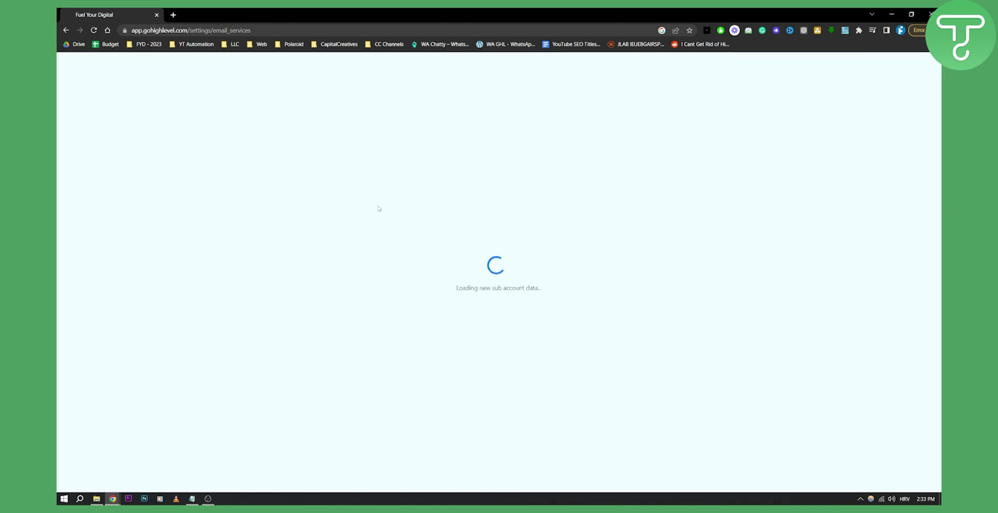
click(96, 478)
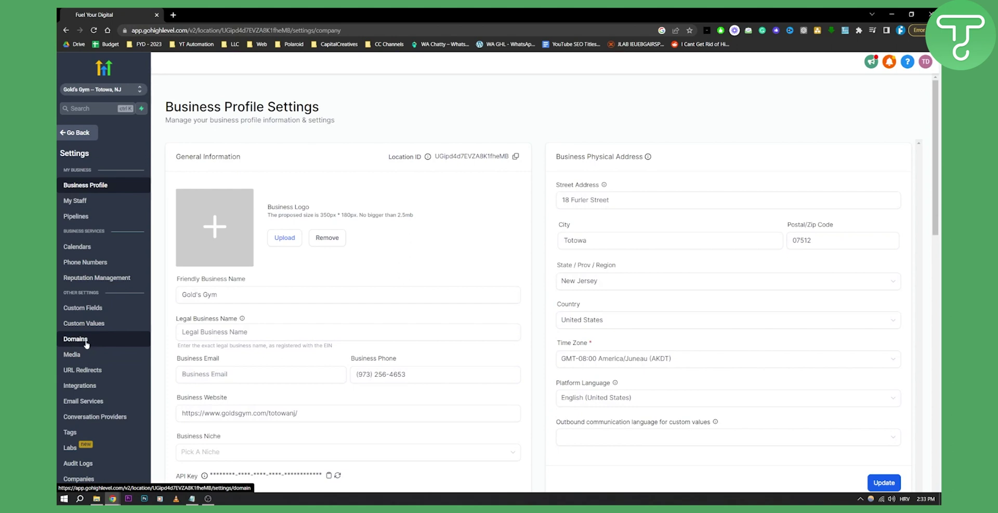
click(68, 134)
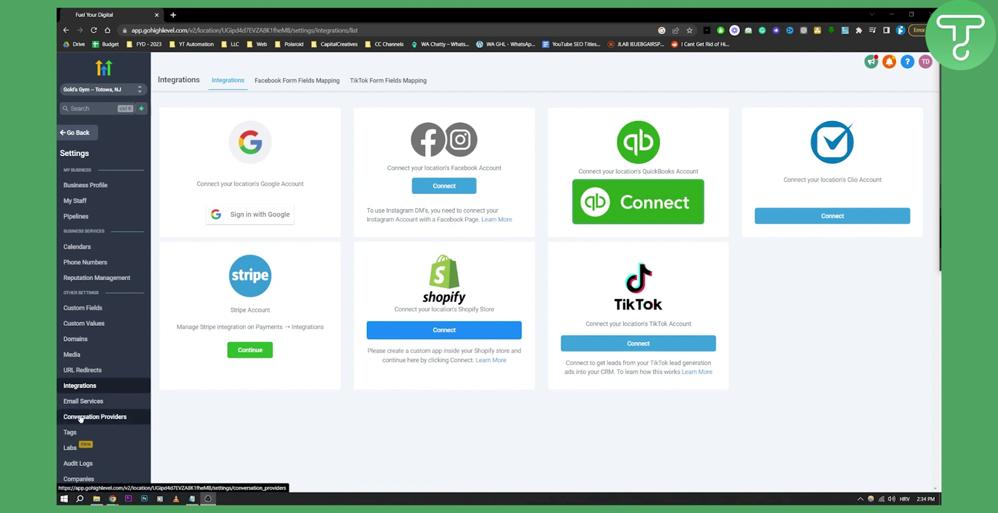
click(83, 405)
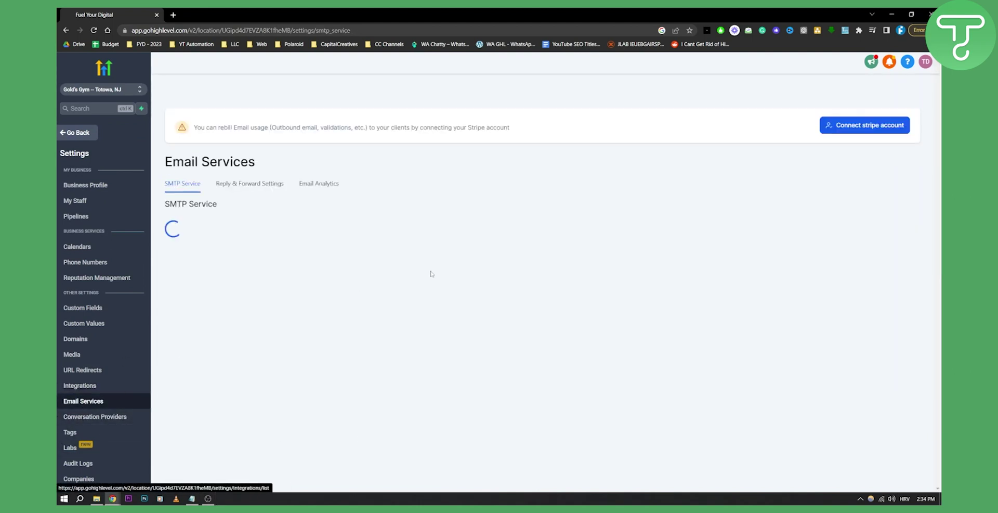
Examine the sub-account's reply and forward settings and email analytics, and return to its SMTP service settings
click(240, 186)
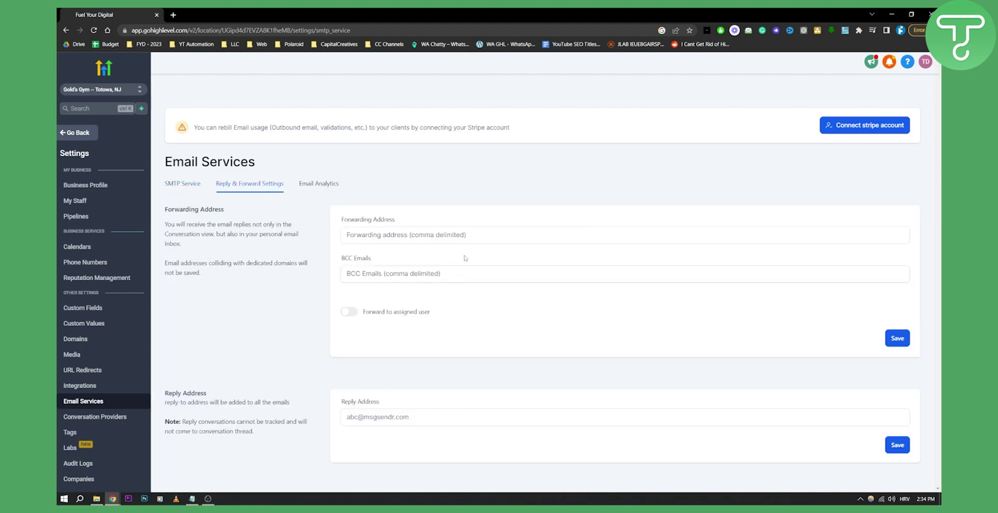
click(319, 186)
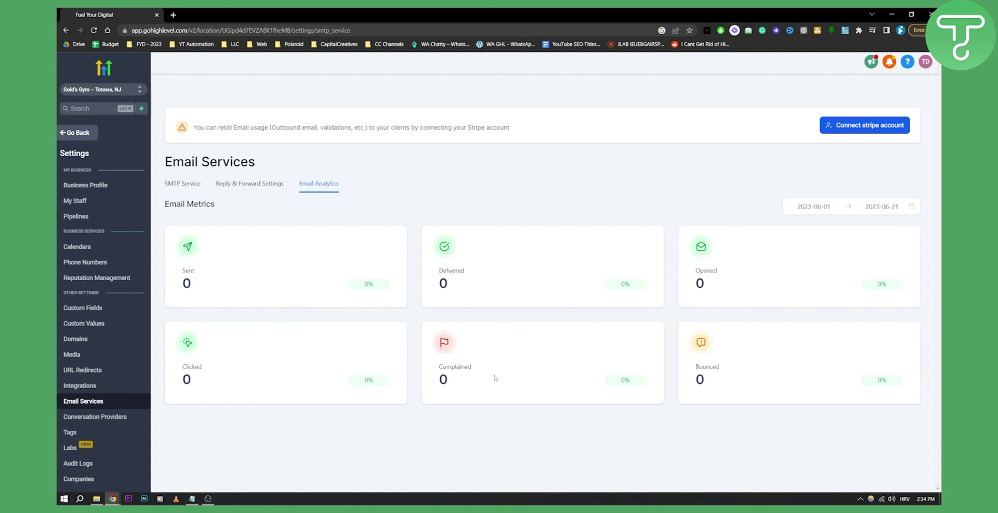
click(182, 183)
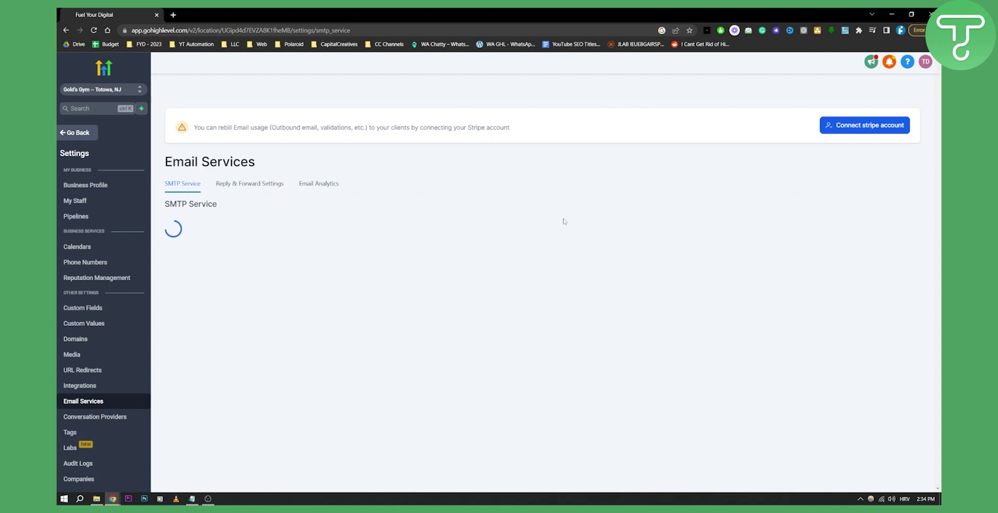